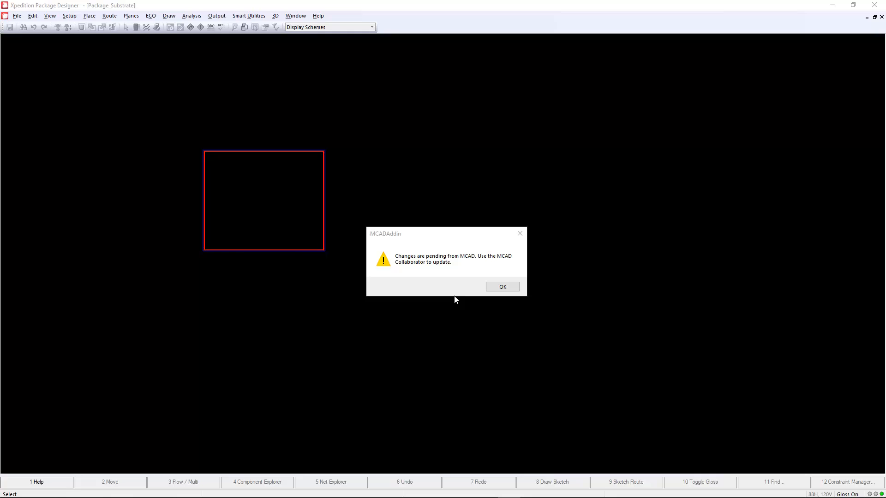
Dismiss the pending-changes alert and load baseline.idx in the MCAD Collaborator.
click(507, 288)
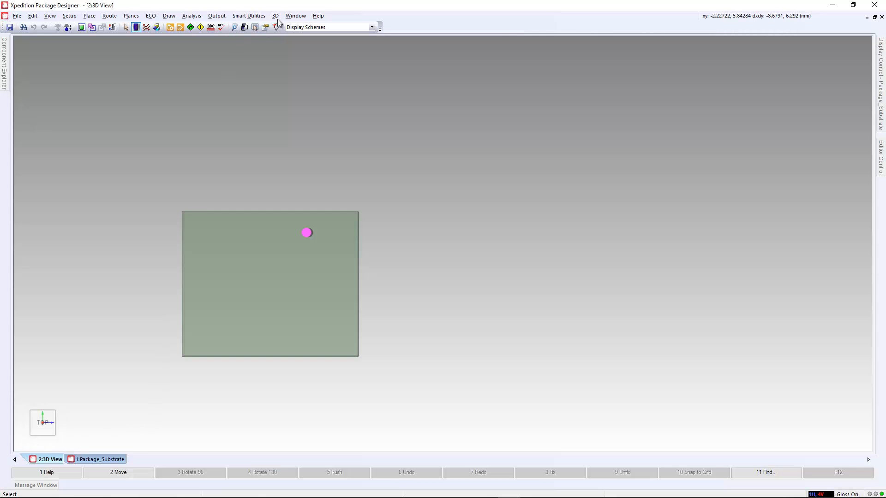
click(275, 16)
click(311, 148)
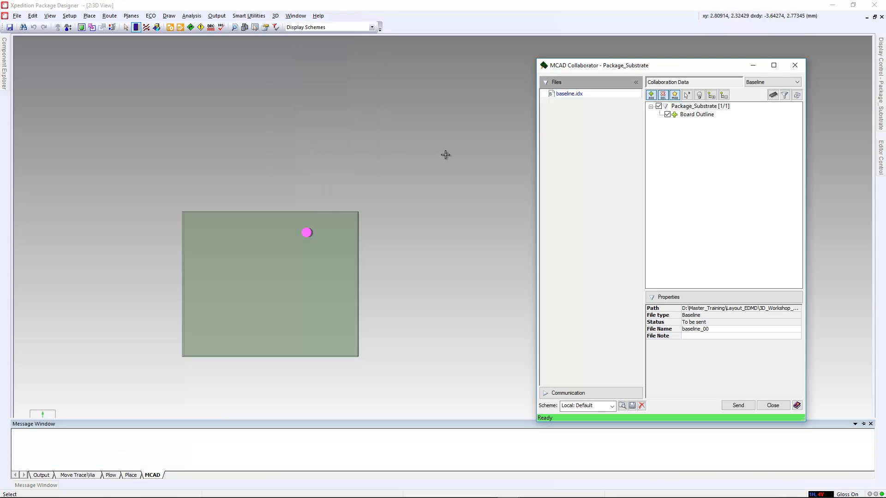
click(577, 94)
Highlight the baseline's Board Outline in the 3D view and examine the properties of component A0.
click(691, 115)
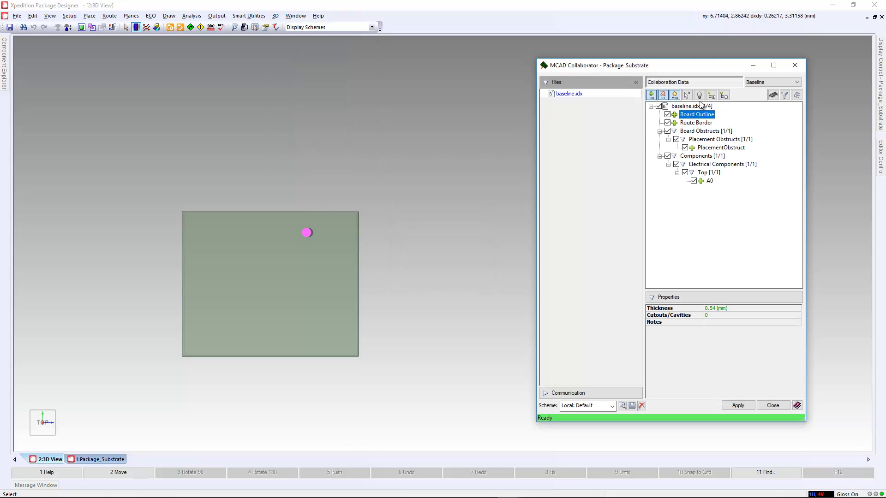
click(700, 95)
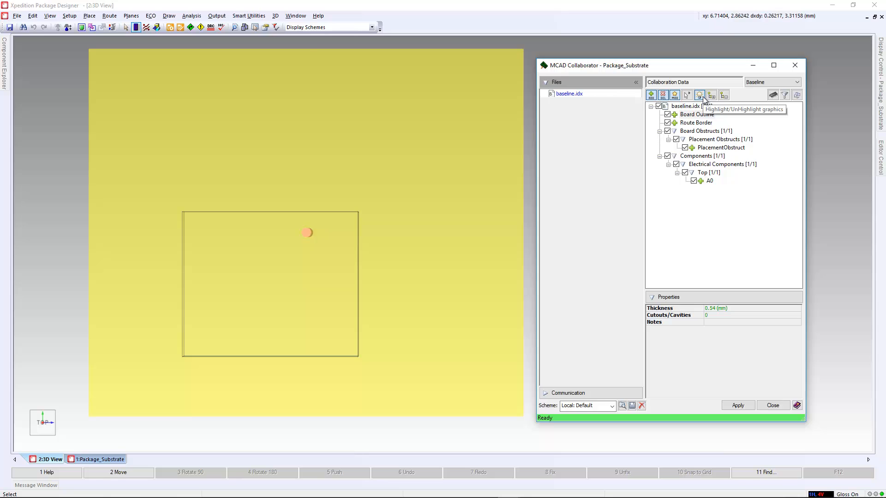
click(709, 181)
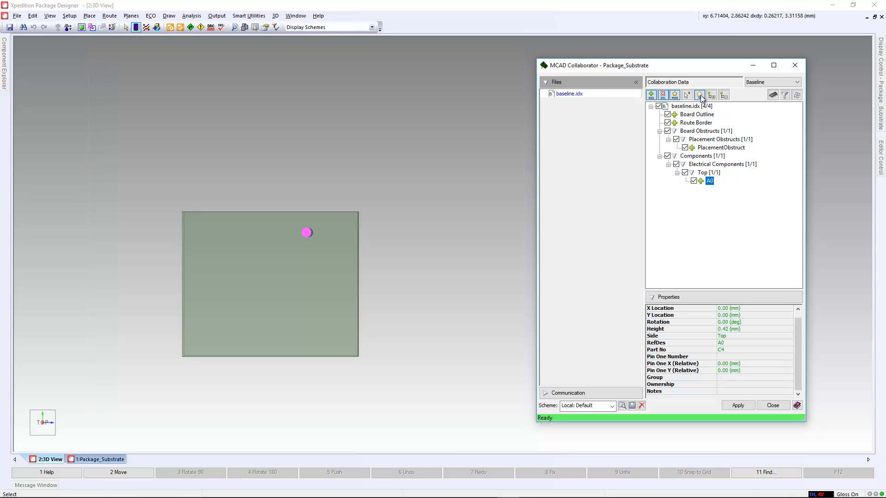
Apply the baseline.idx changes to the package substrate and close the MCAD Collaborator.
click(735, 406)
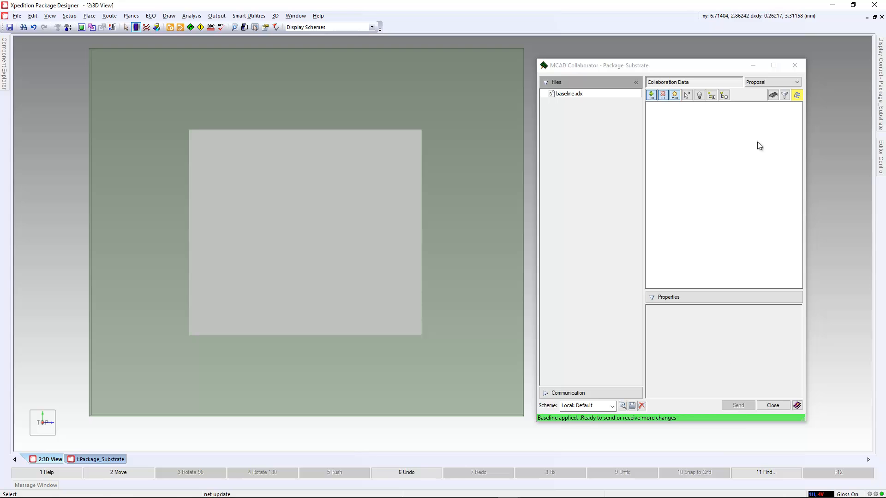
click(797, 65)
scroll(600, 203, down, 2)
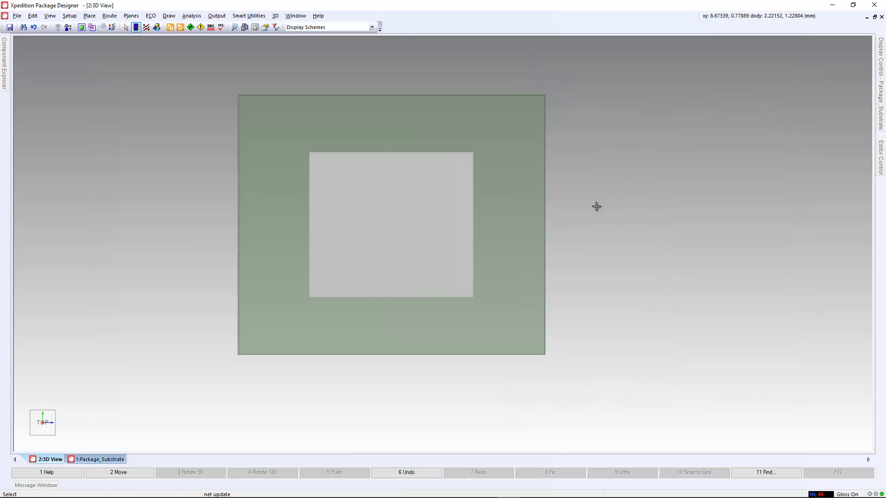
Import the assembly file structure.assy from the NXModels folder into the 3D view.
click(275, 16)
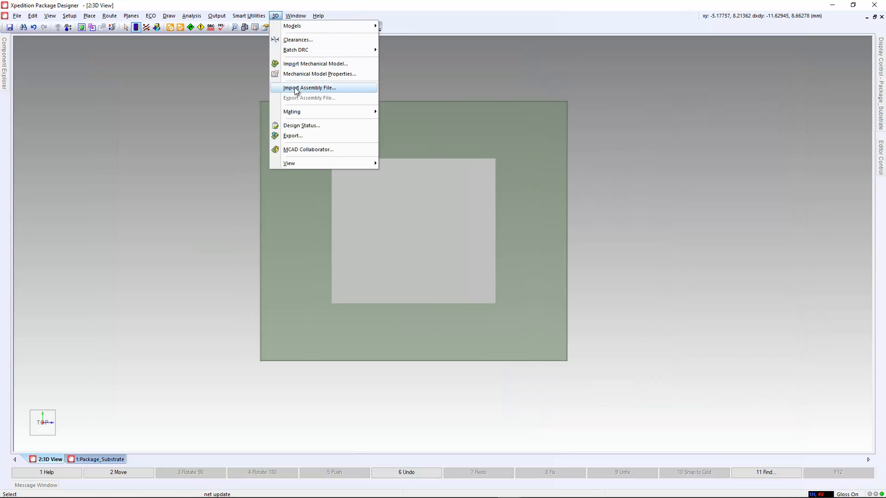
click(296, 88)
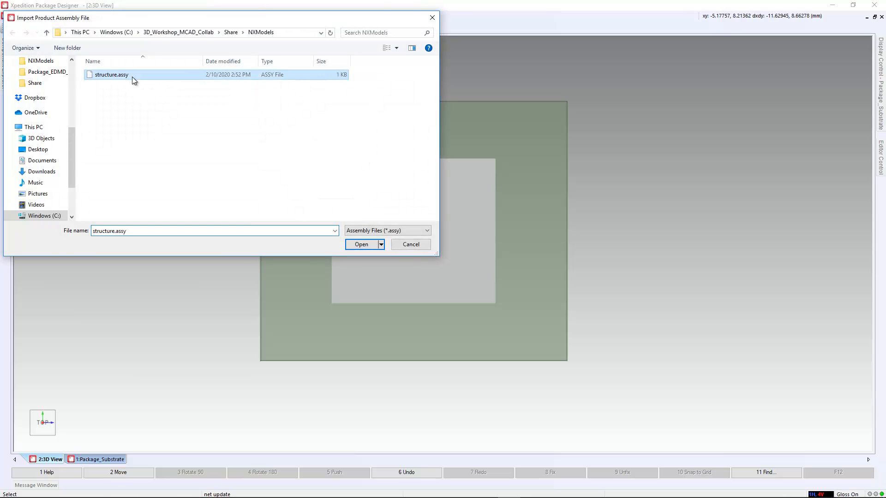
double_click(132, 78)
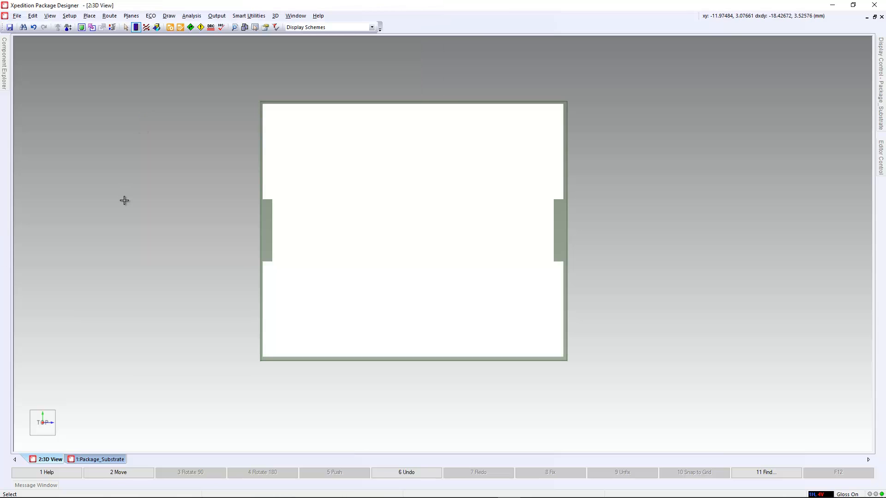
Switch the 3D view to an isometric orientation and tile it side by side with the Package_Substrate layout.
click(27, 444)
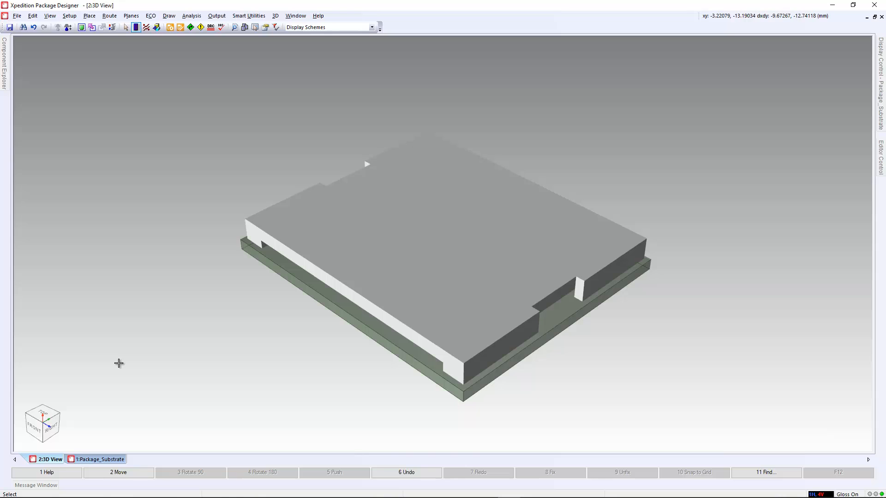
click(296, 16)
click(312, 80)
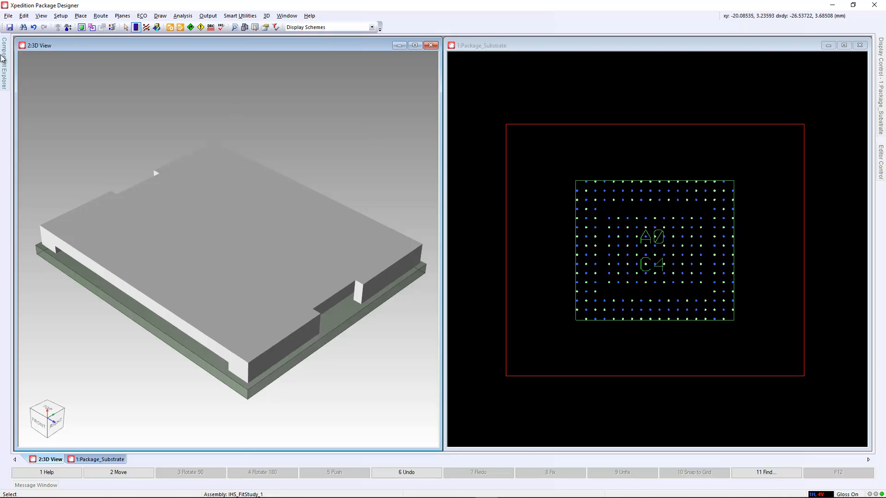
Start sequential placement of the South Caps capacitors C39 through C32 with Hover Align toggled on.
mouse_move(5, 56)
click(91, 86)
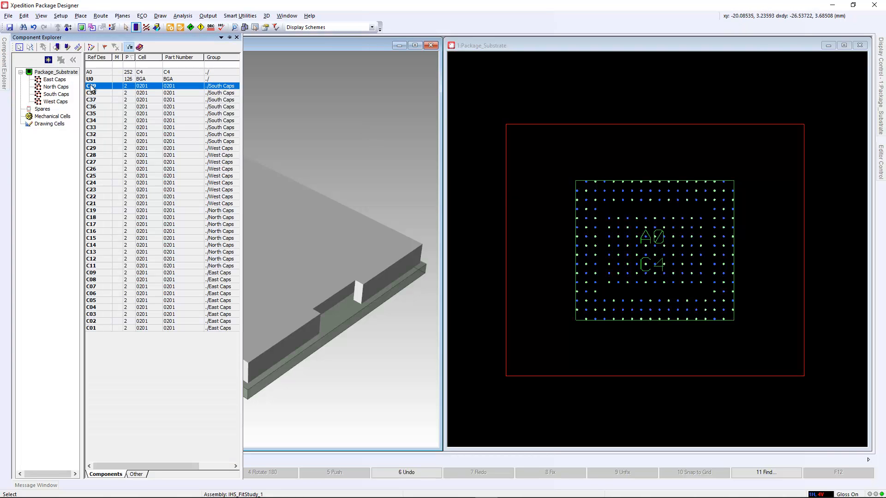
shift+click(94, 133)
right_click(94, 116)
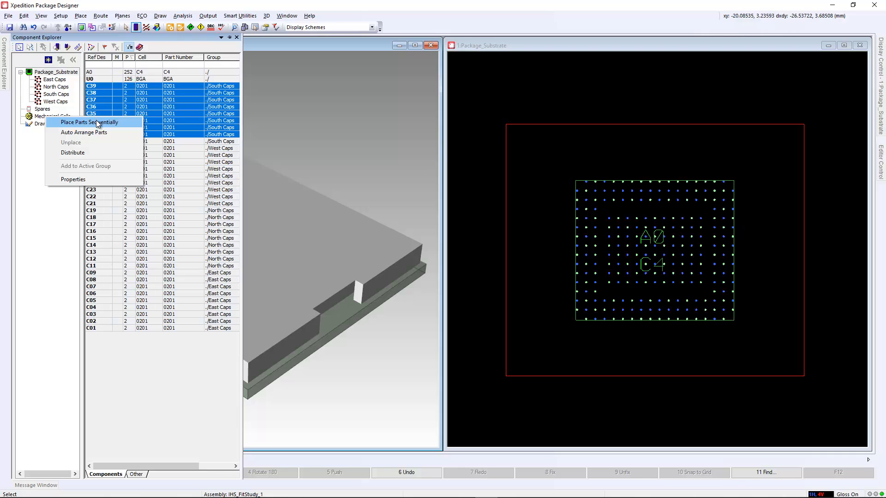
click(96, 122)
right_click(543, 190)
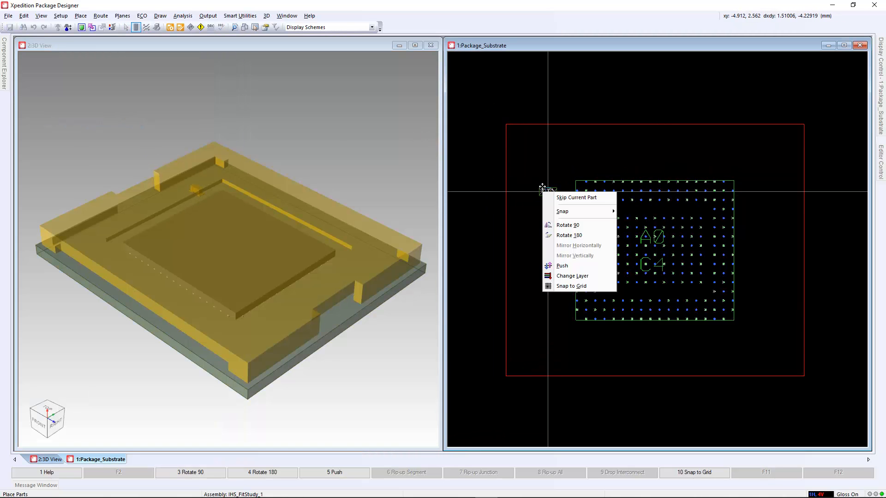
mouse_move(562, 211)
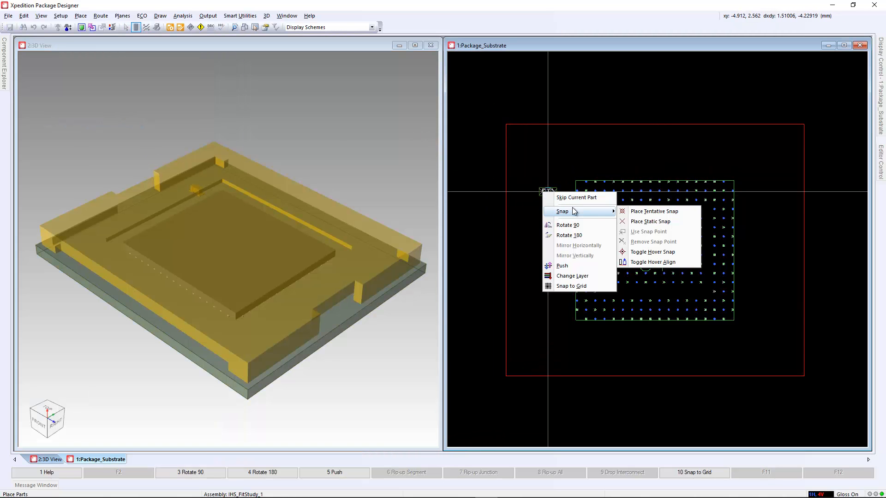
click(646, 263)
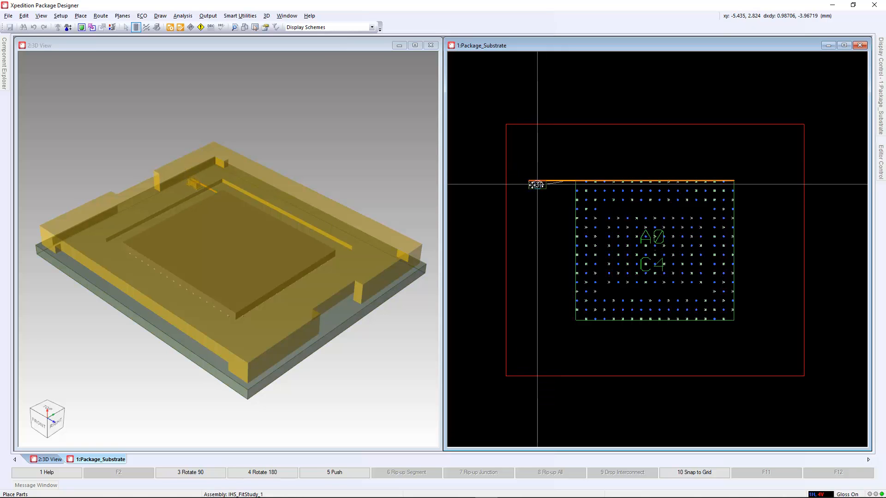
Place C39, C38, C37 and C36 in an aligned column left of A0 at about X -5.3 mm, between Y 2.9 and -2.9 mm.
click(537, 185)
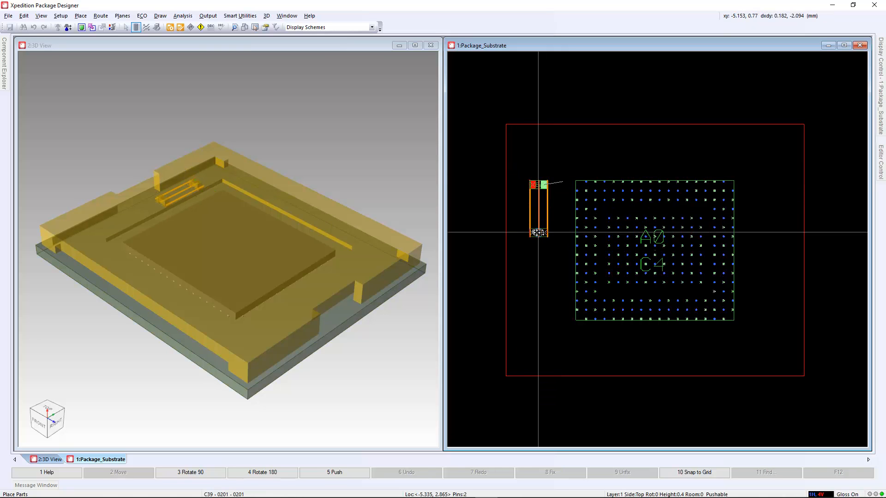
click(536, 225)
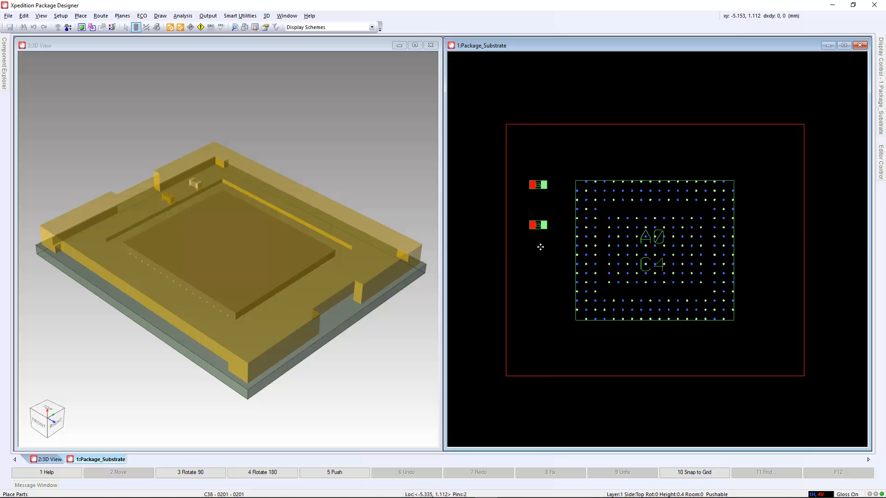
click(534, 276)
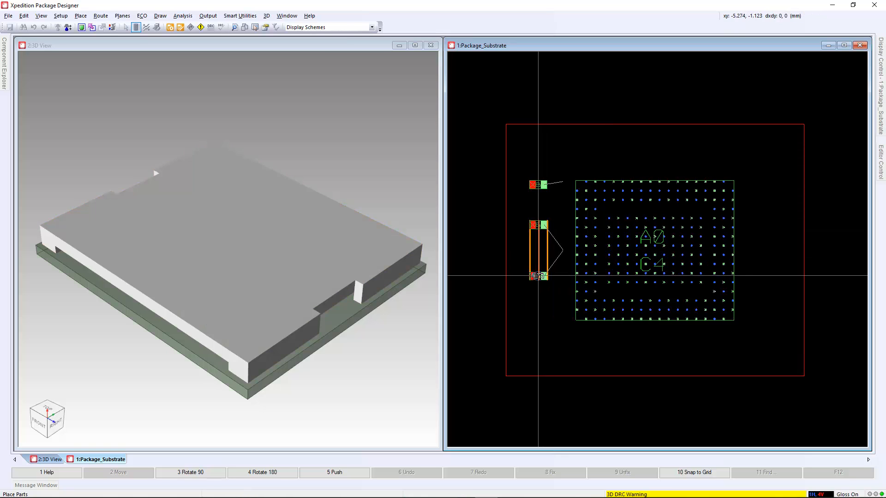
click(534, 310)
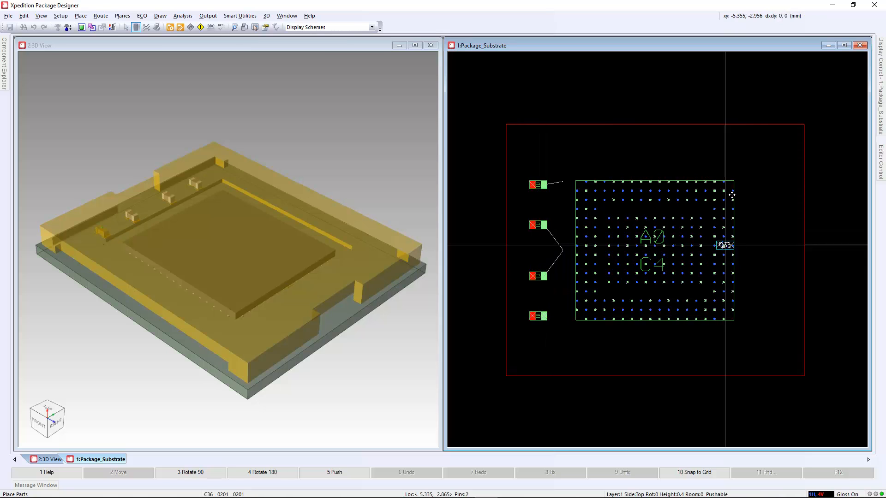
Place C35, C34, C33 and C32 right of A0 at about X 4.7 mm, each aligned with its counterpart in the left column.
click(767, 184)
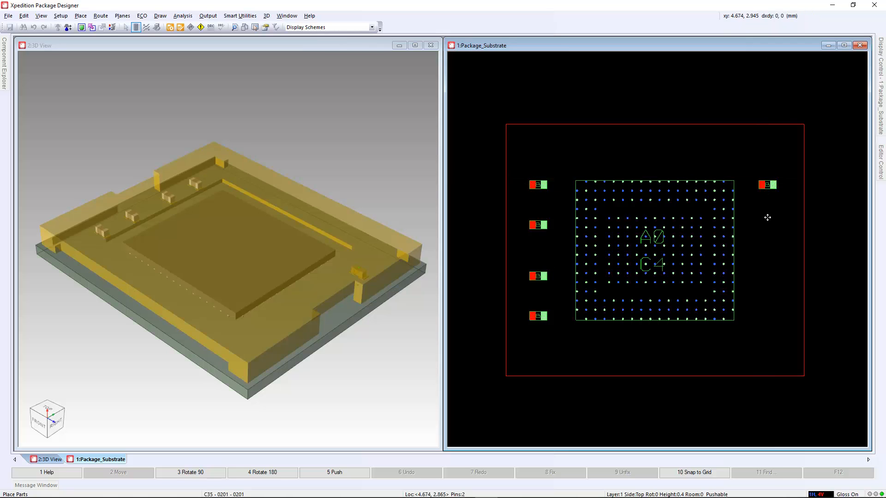
click(766, 225)
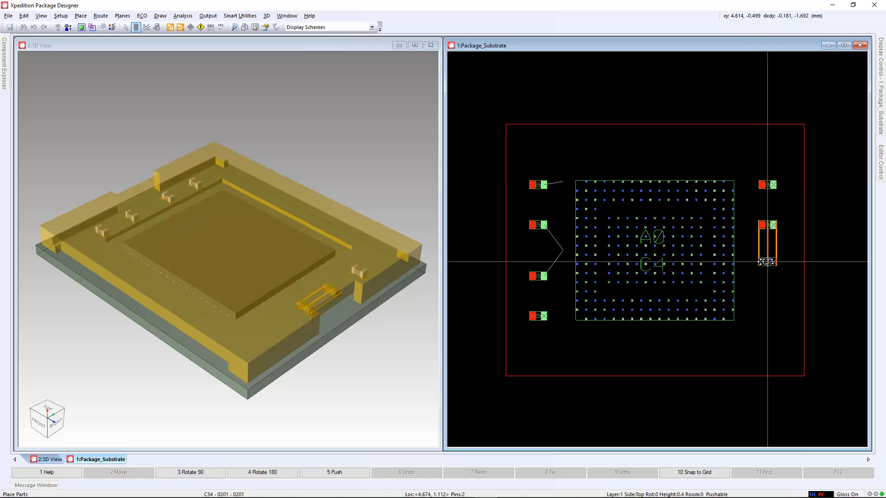
click(766, 275)
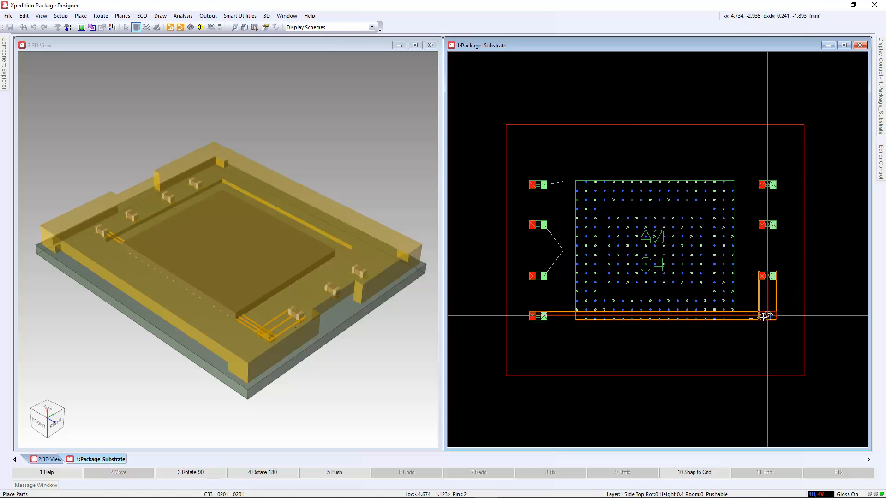
click(768, 316)
Place the BGA component U0 at the centre of the substrate, at 0, 0.
mouse_move(4, 78)
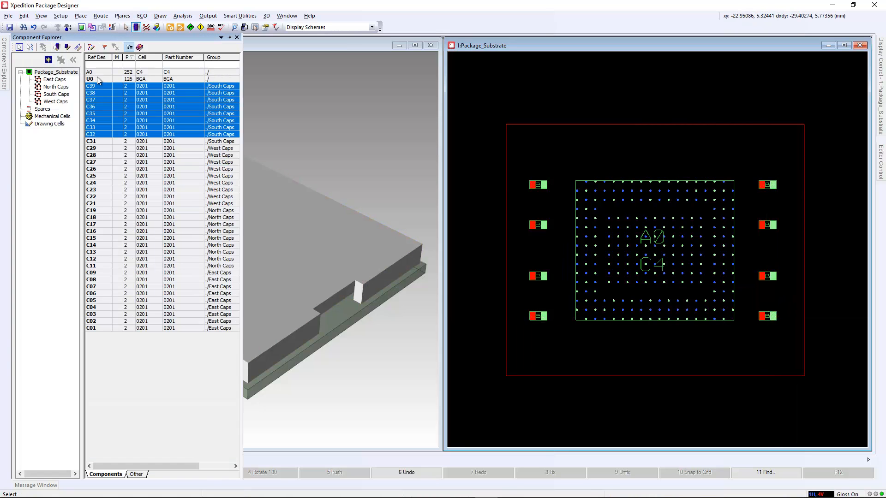
drag(98, 78, 362, 130)
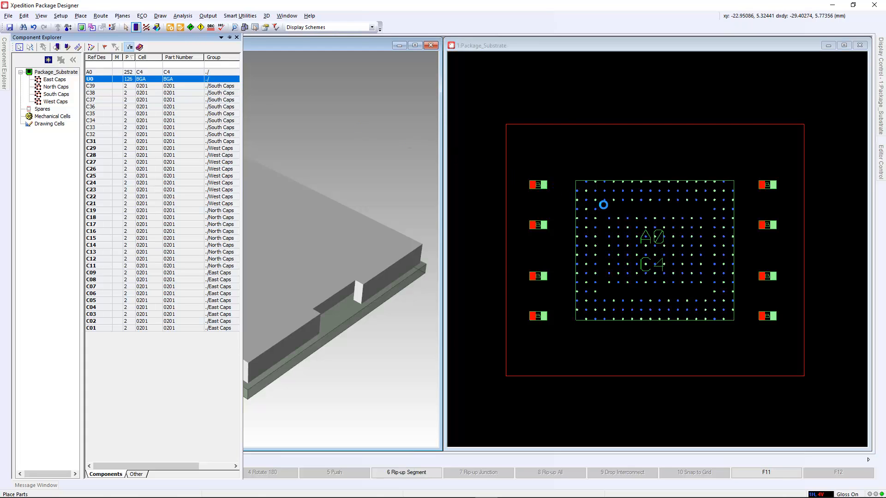
drag(604, 205, 652, 249)
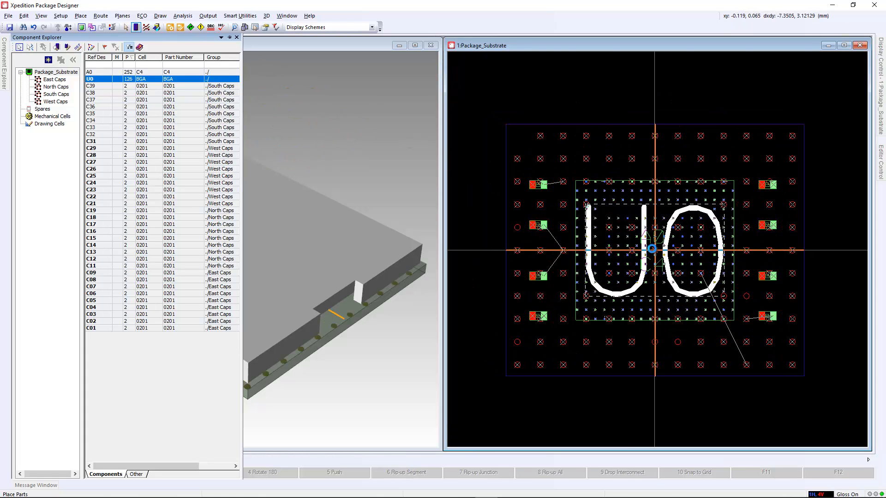
Refresh the MCAD Collaborator's proposal data and send the placed capacitors and U0 as proposal_00.
click(266, 16)
click(324, 149)
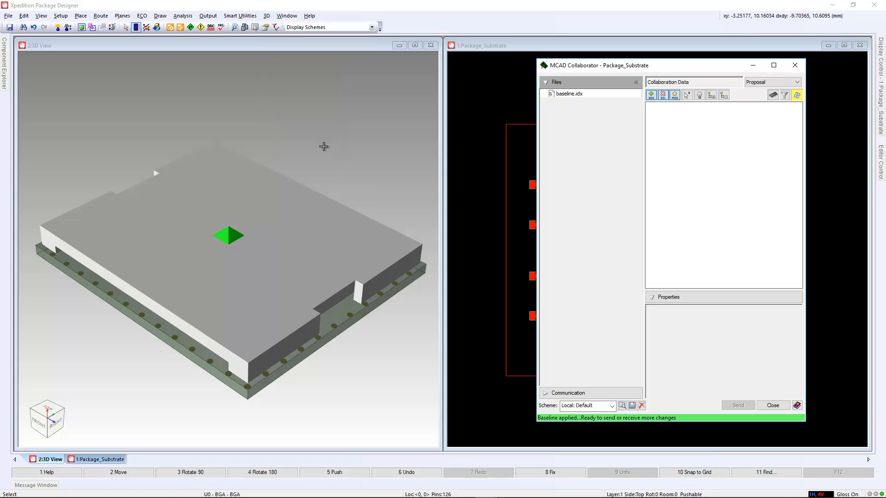
click(797, 95)
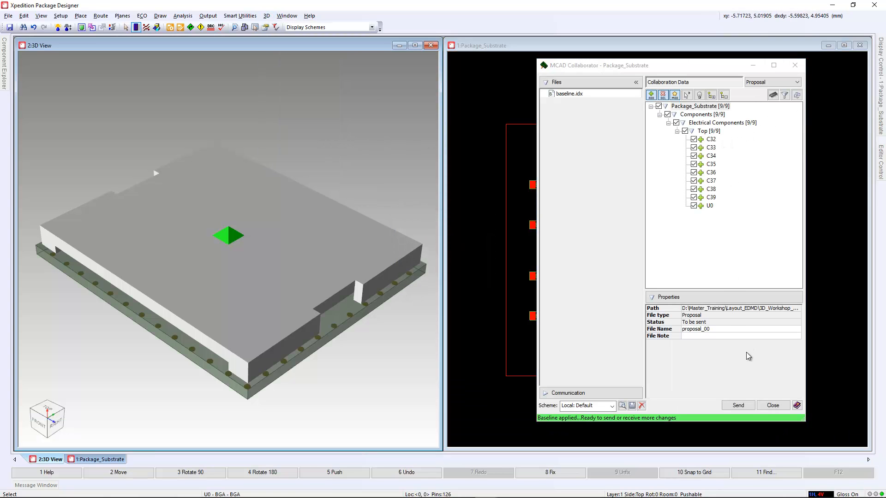
click(739, 406)
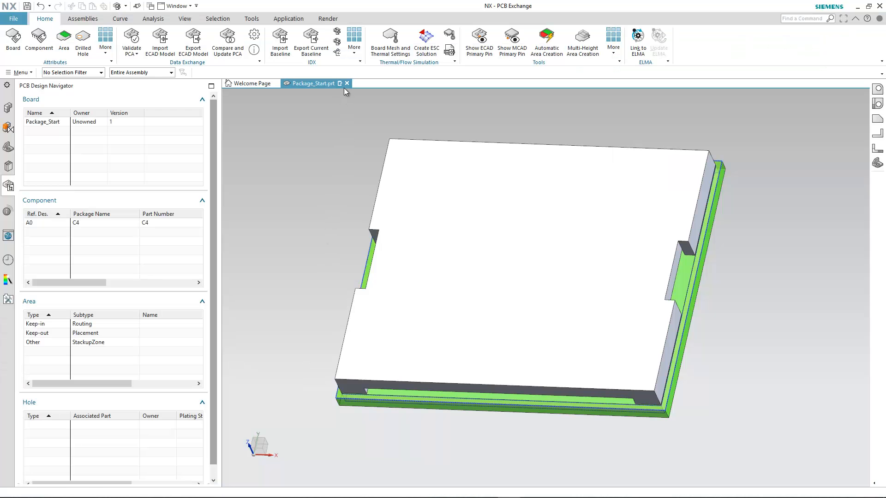
In NX, load the unprocessed proposal_00.idx from the collaboration history.
click(354, 42)
click(360, 94)
click(236, 254)
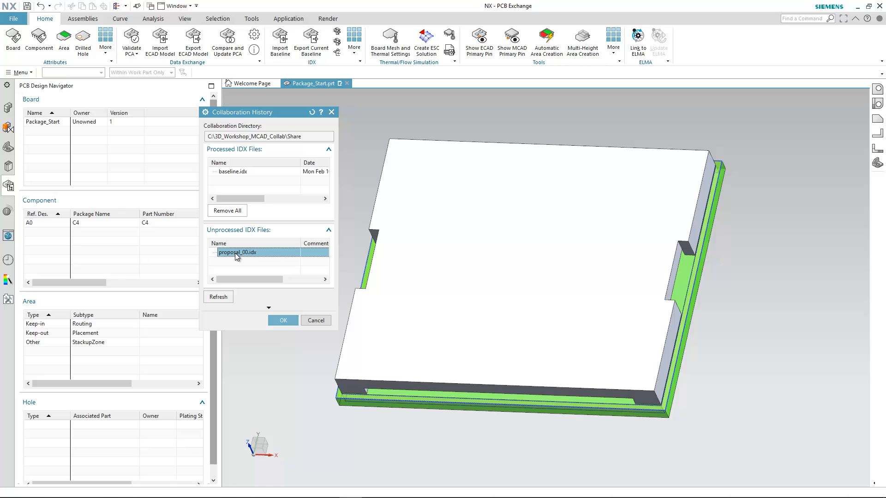
click(282, 320)
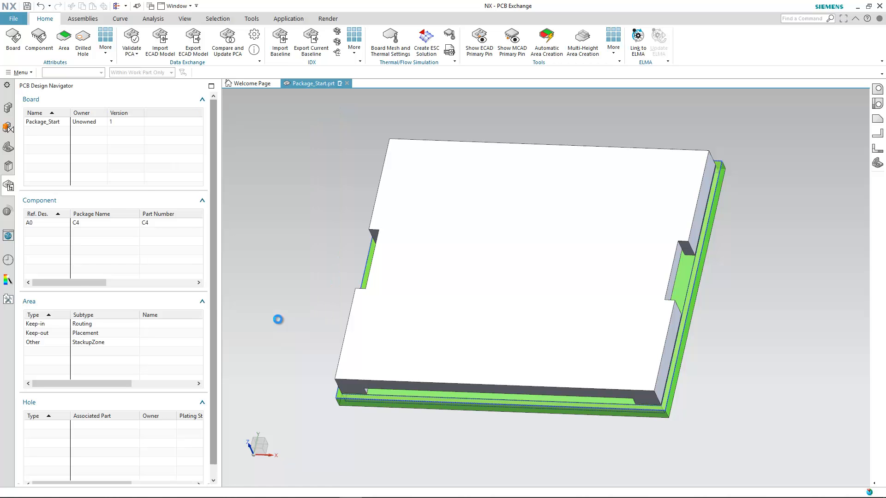
Hide the IHS_FitStudy part in the assembly and accept the incoming component changes, with response.idx as the output response file.
click(7, 107)
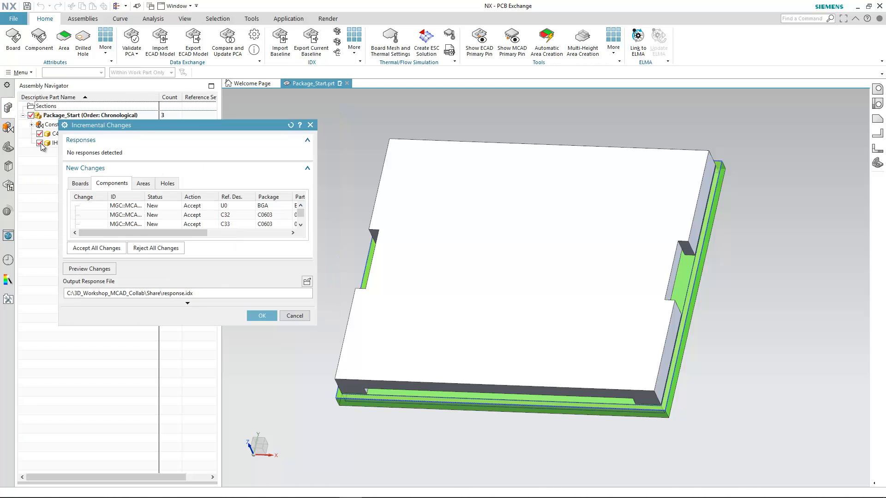
click(39, 143)
click(261, 316)
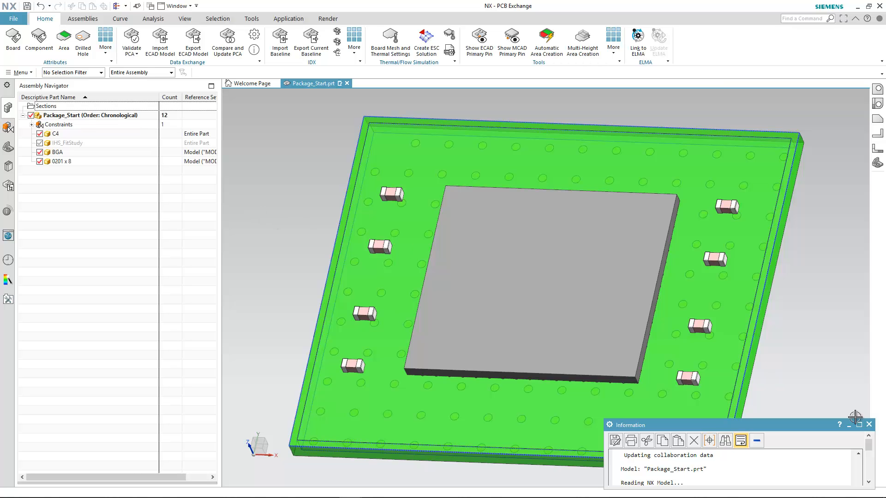
Close the information report and show the IHS_FitStudy part in the assembly again.
click(869, 424)
middle_drag(561, 317, 321, 307)
click(40, 142)
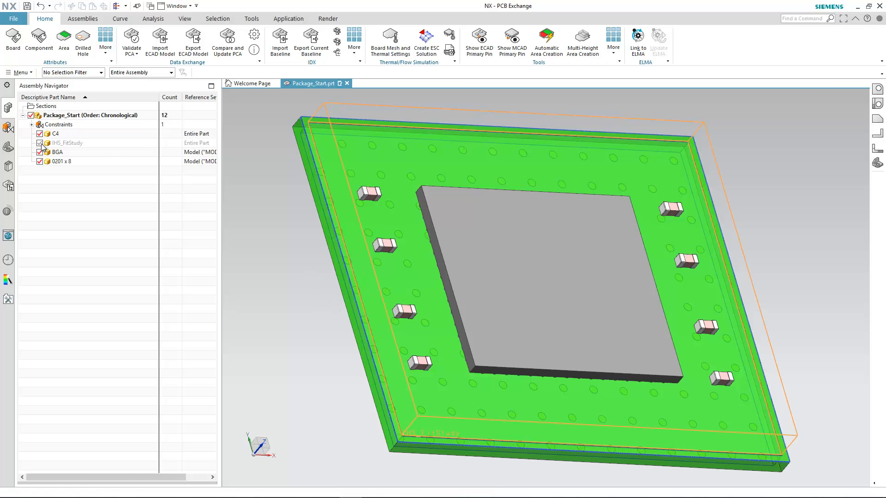
Replace the IHS_FitStudy component in the assembly with IHS.prt from the NXModels folder.
right_click(66, 143)
click(100, 221)
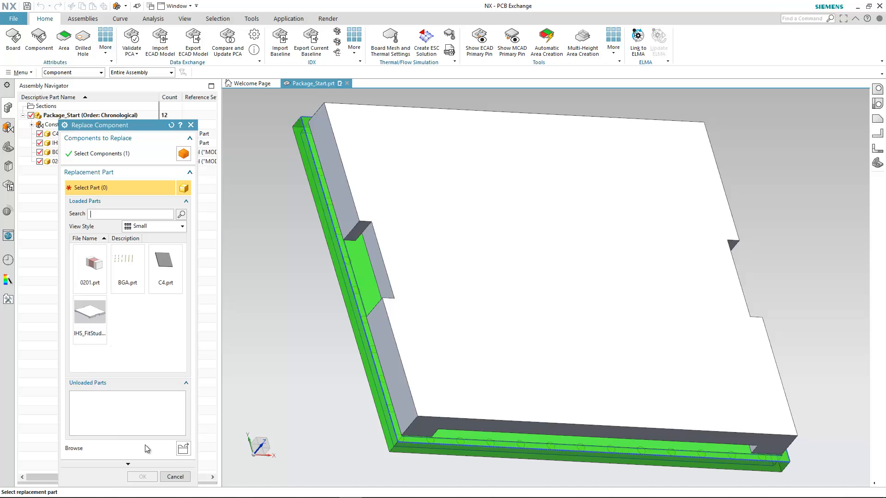
click(183, 449)
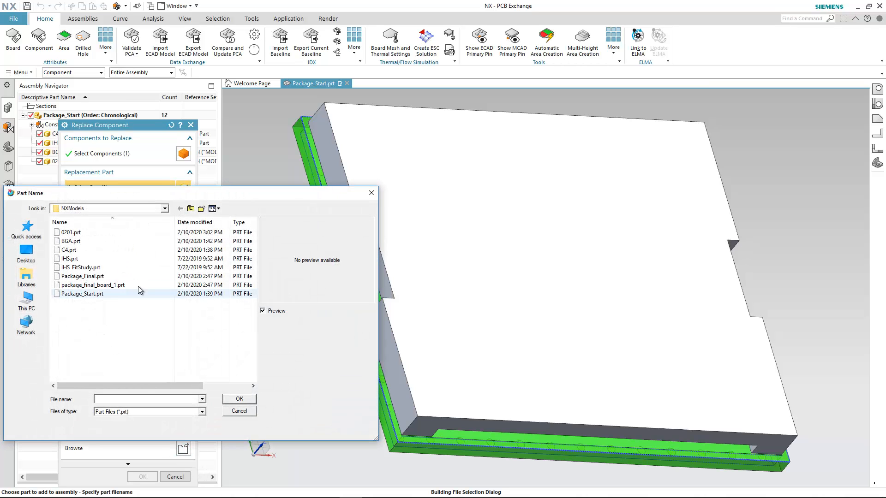
click(88, 259)
click(239, 398)
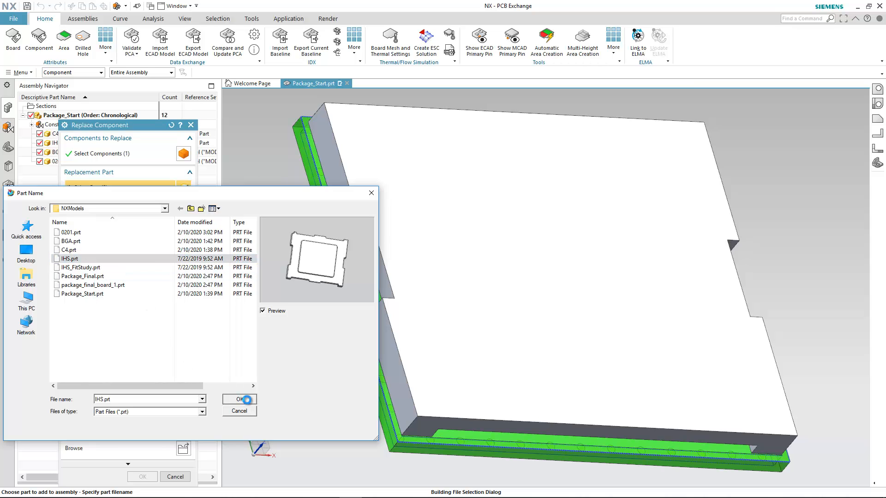
click(141, 477)
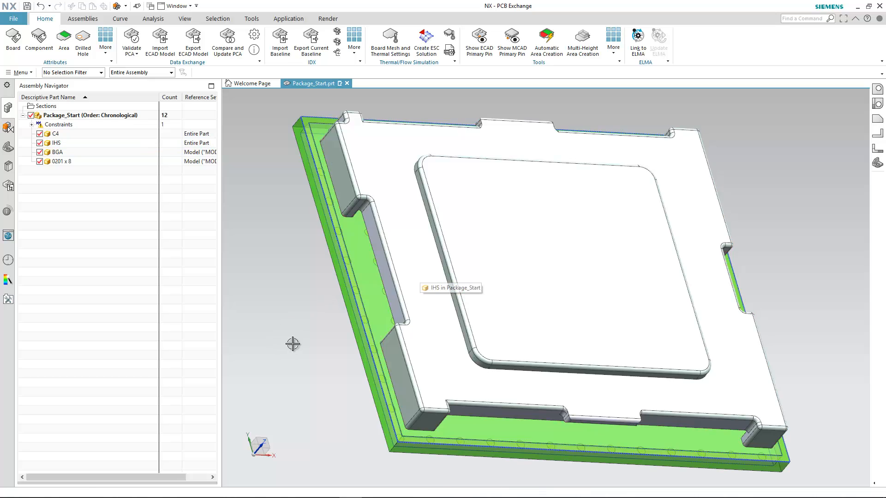
Export the current baseline as IDX v3.0 in millimeters to the baseline_updated_IHS file, tagging the model as baseline and cloning the assembly.
middle_drag(293, 345, 243, 312)
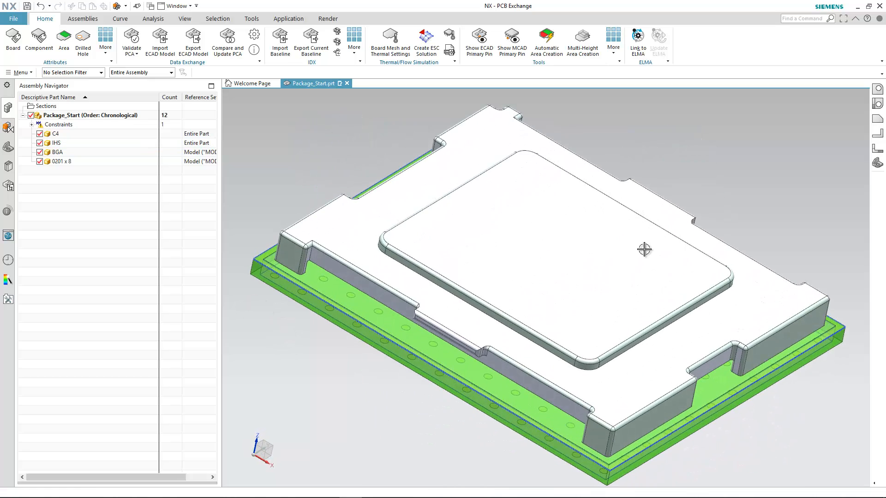
middle_drag(865, 161, 779, 167)
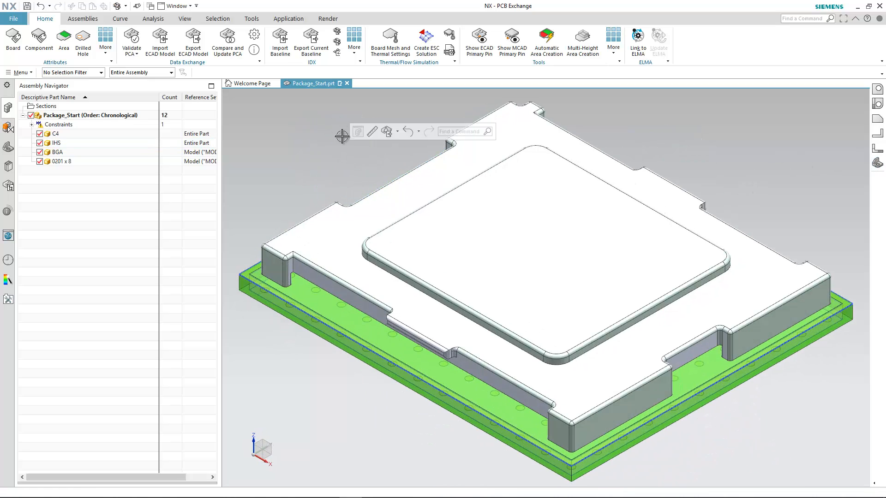
click(311, 42)
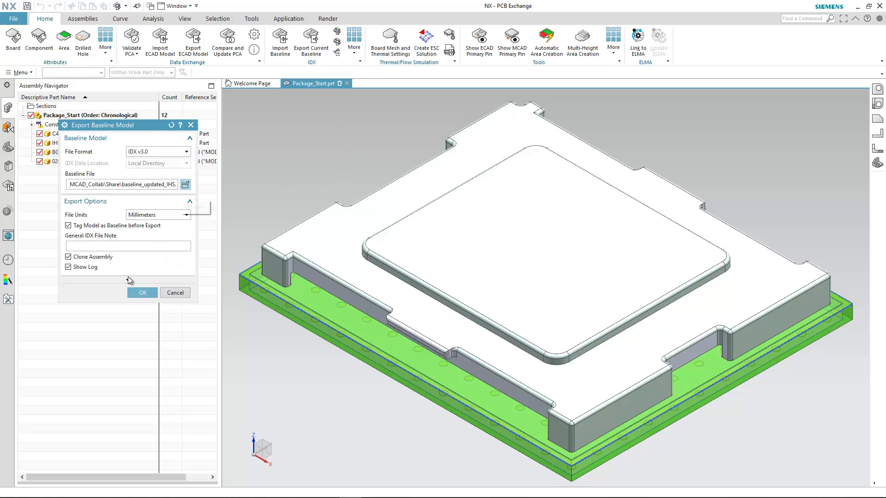
click(142, 292)
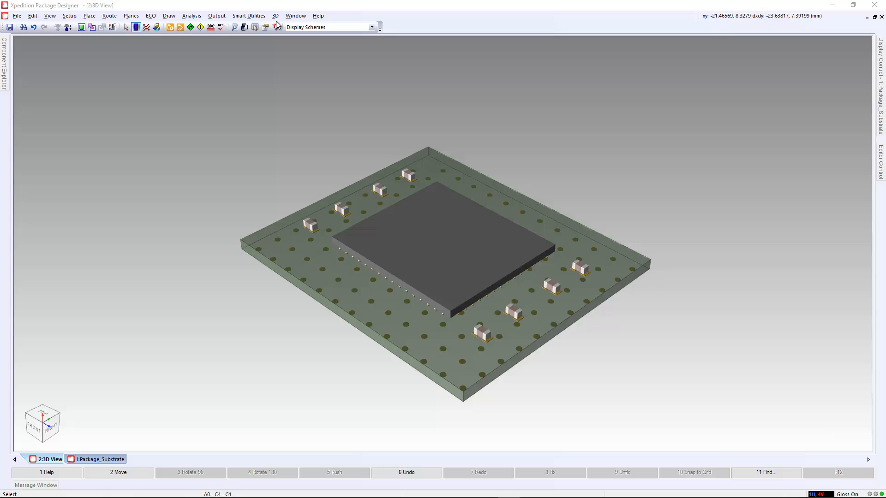
Switch to Xpedition Package Designer, apply response.idx in the MCAD Collaborator and close the collaborator.
click(275, 15)
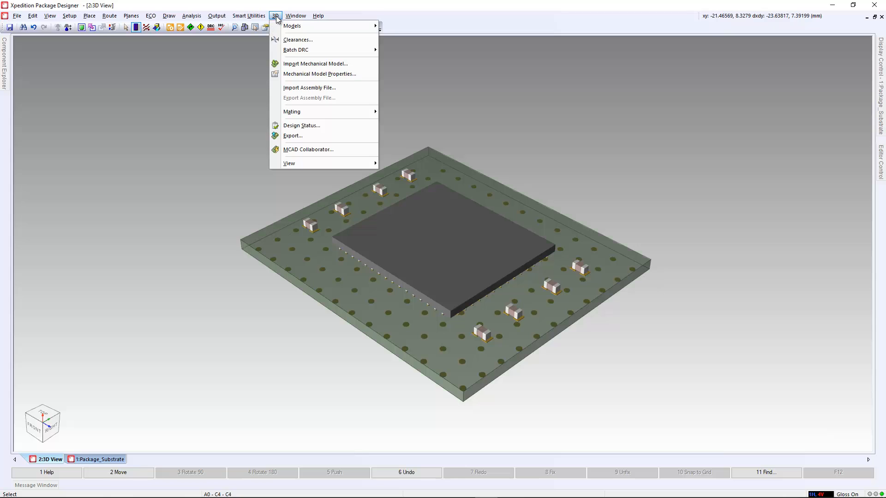
click(308, 149)
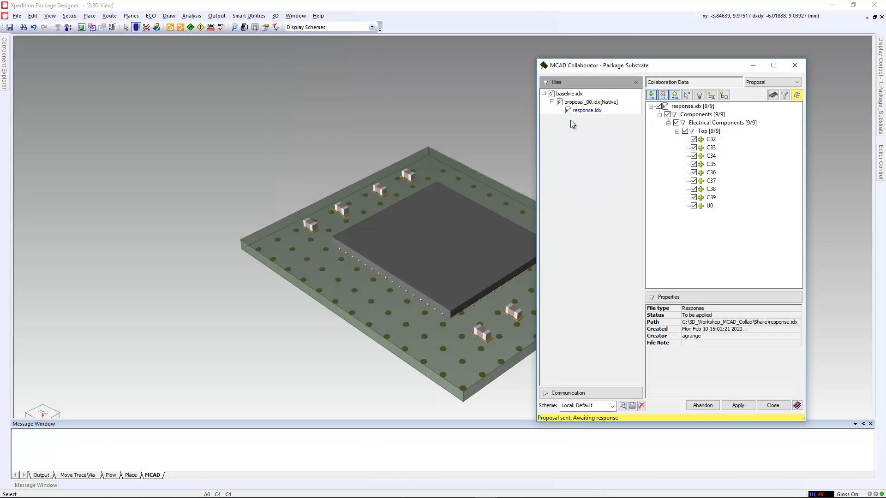
click(587, 110)
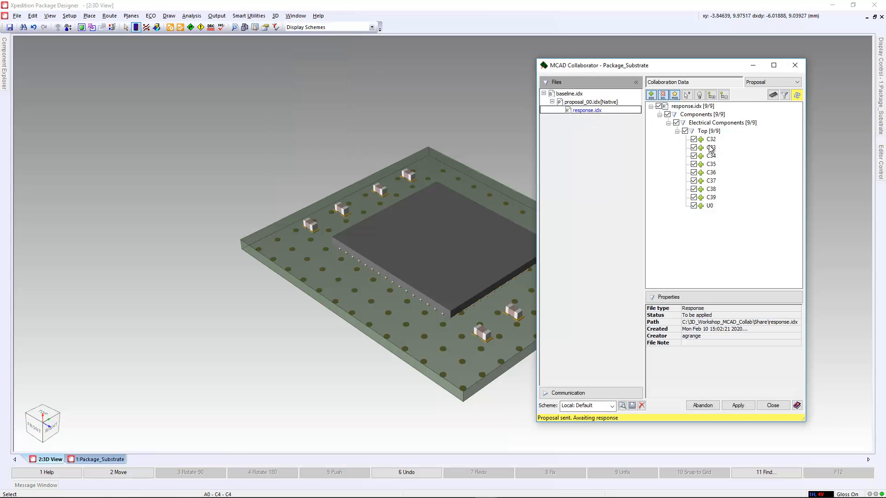
click(739, 406)
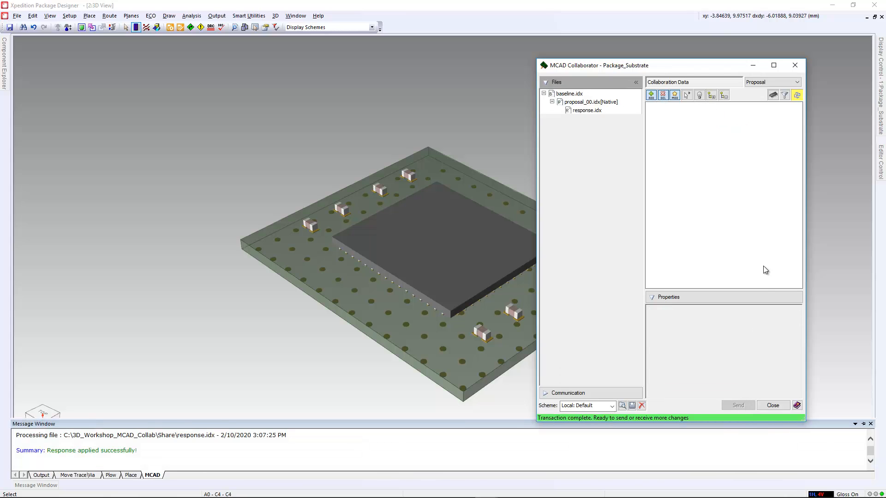
click(795, 65)
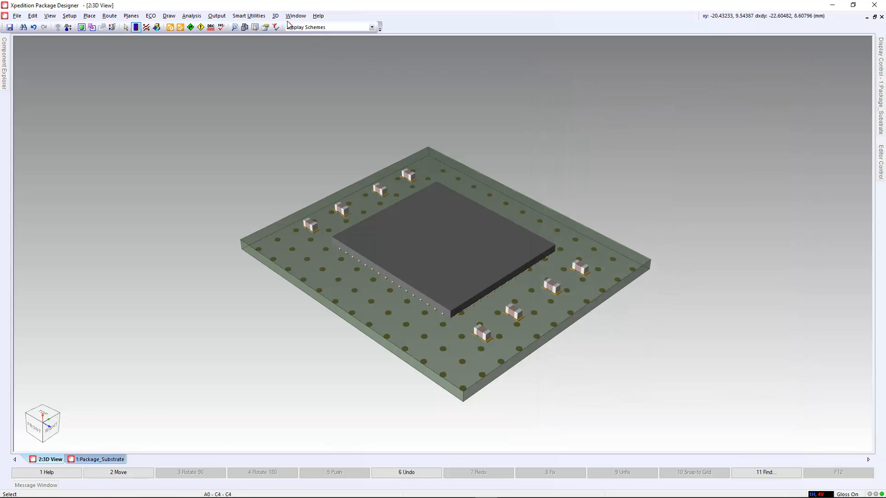
Import the assembly file containing the IHS lid into the 3D view of the package substrate.
click(274, 17)
click(308, 88)
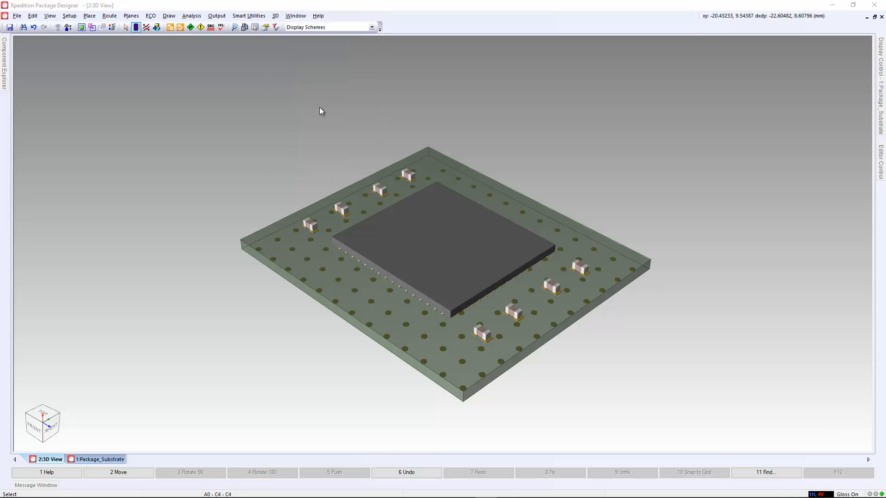
double_click(112, 75)
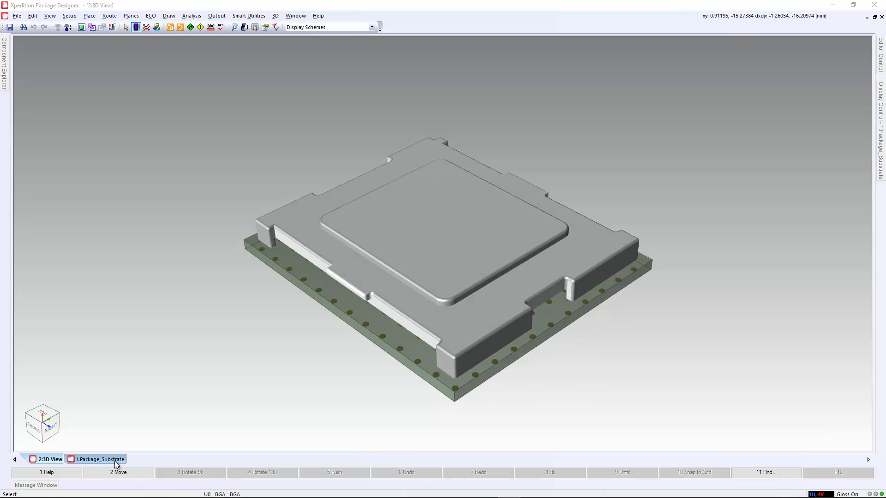
Examine the routing of layers L2, L3 and L4 one at a time in the 2D Package_Substrate layout.
click(100, 460)
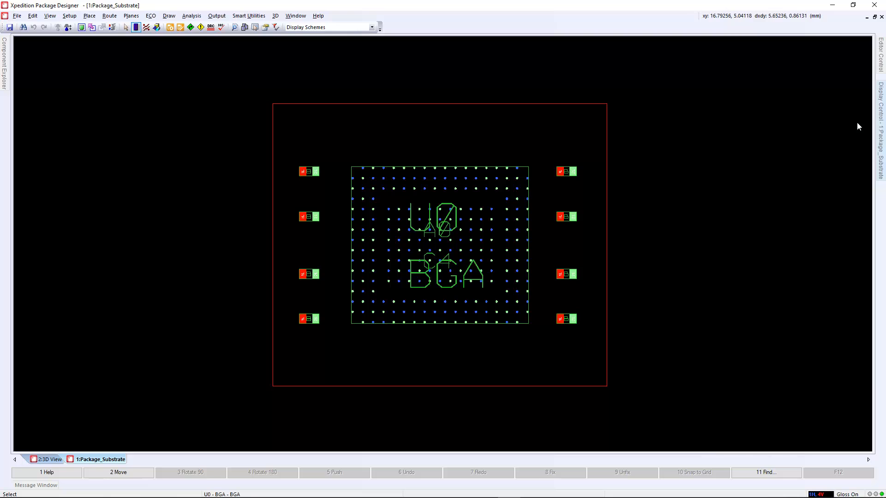
mouse_move(881, 130)
click(814, 136)
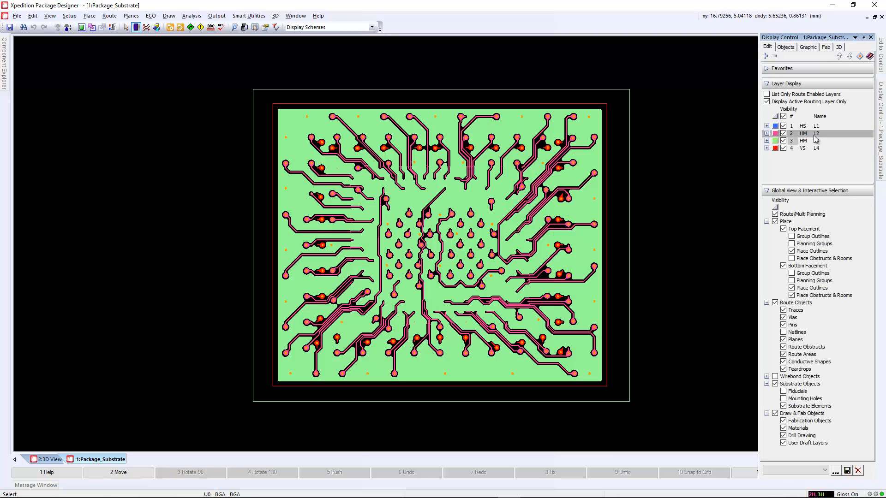
click(816, 142)
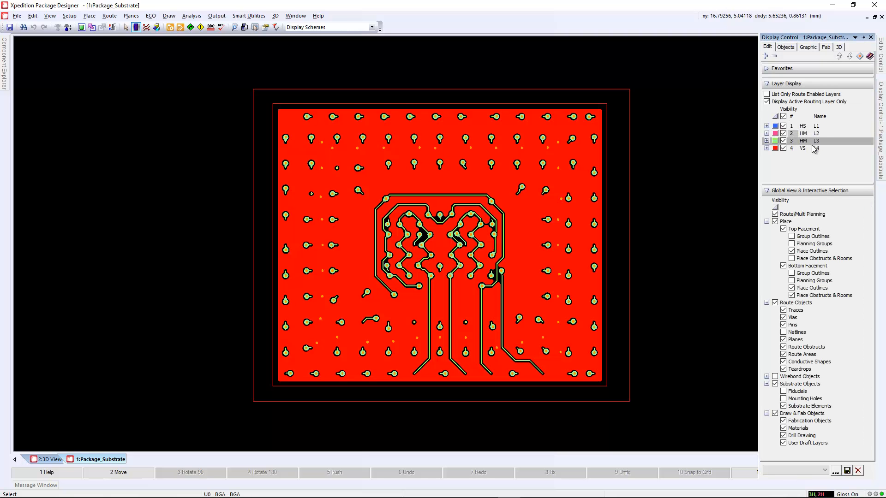
click(814, 149)
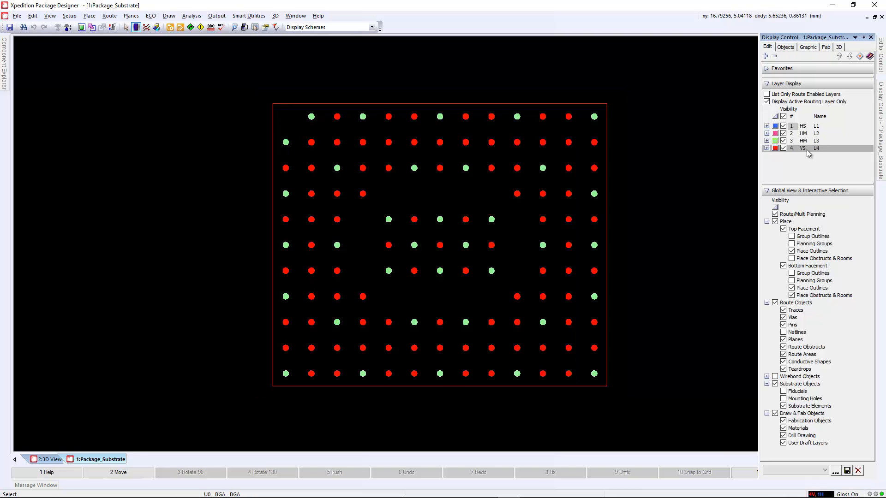
In the MCAD Collaborator, load the local copper scheme, set the collaboration data to External and send it as external_00.
click(276, 16)
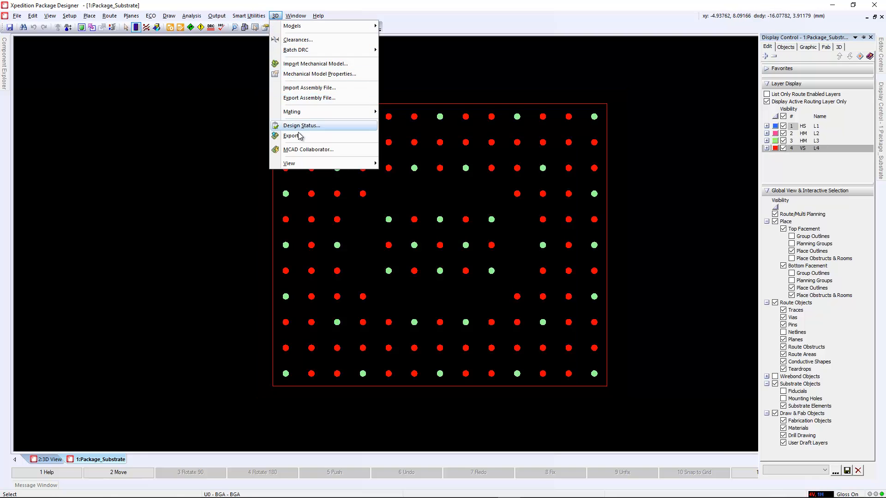
click(304, 150)
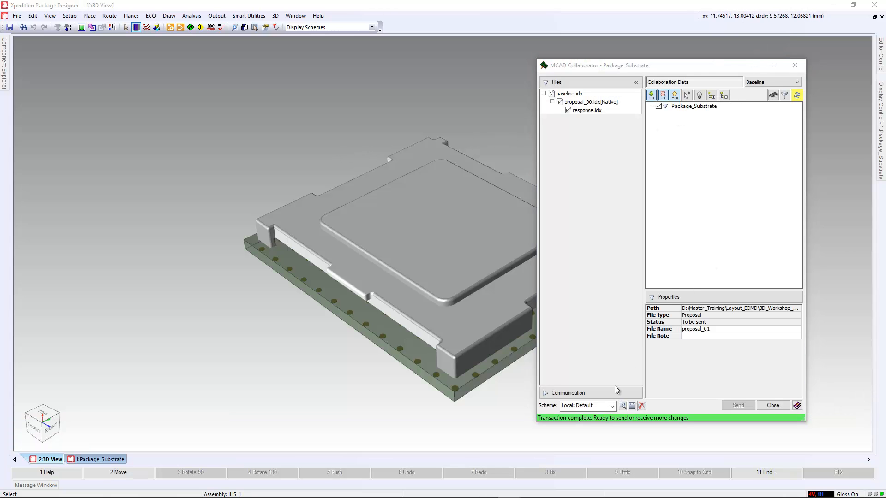
click(612, 406)
click(596, 421)
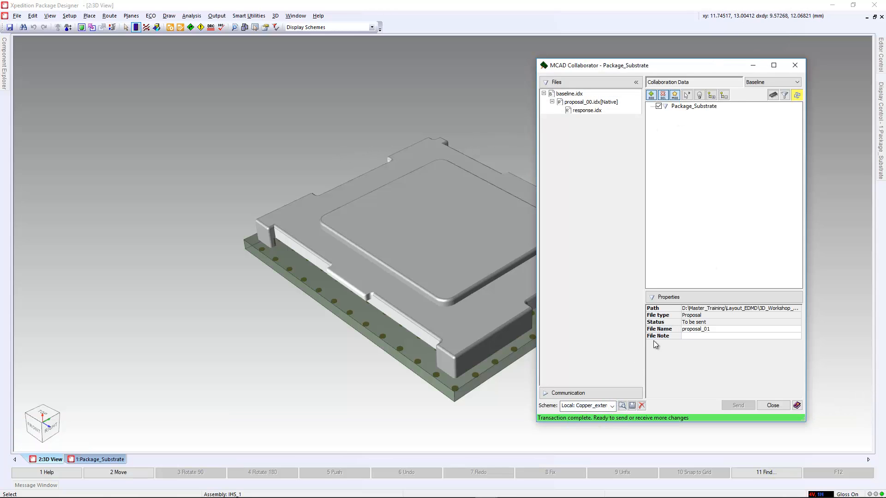
click(772, 83)
click(756, 90)
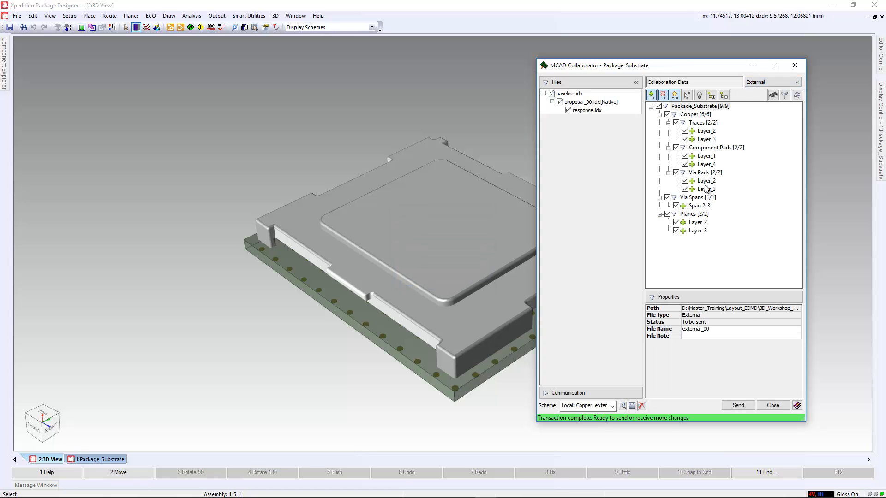
click(738, 406)
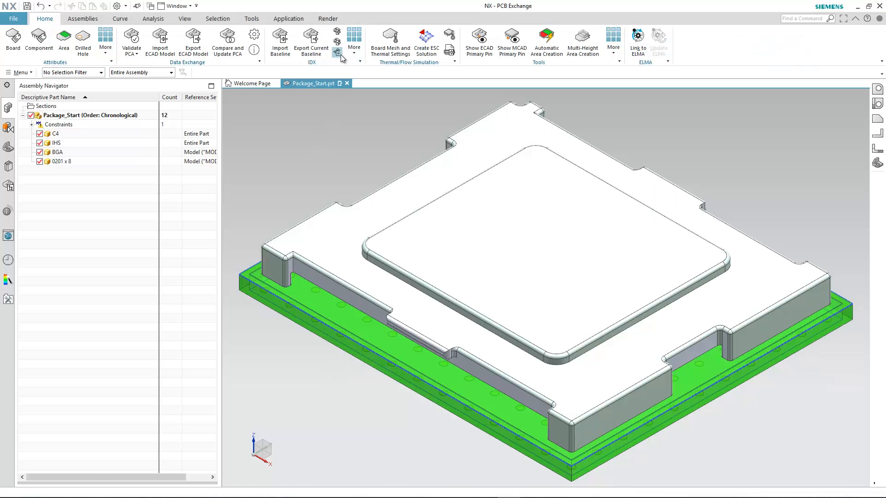
Switch to NX, import the external data file external_00.idx with all its trace and pad shapes, and close the information report.
click(340, 54)
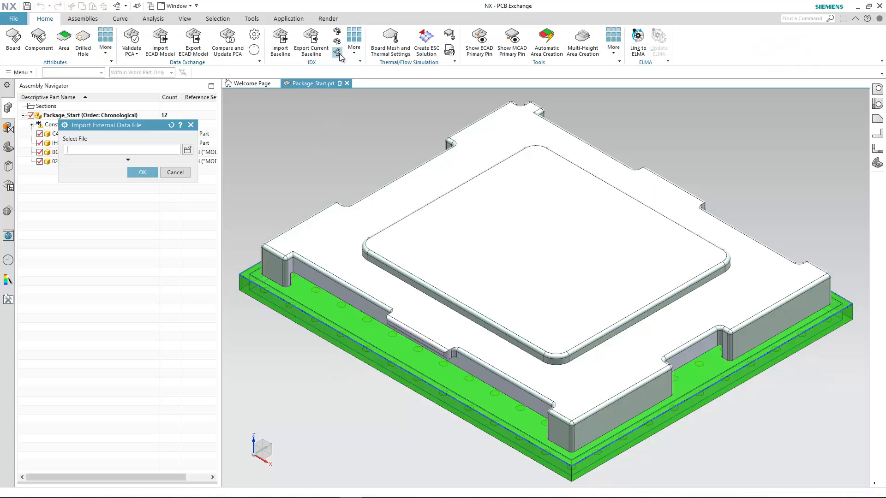
click(188, 150)
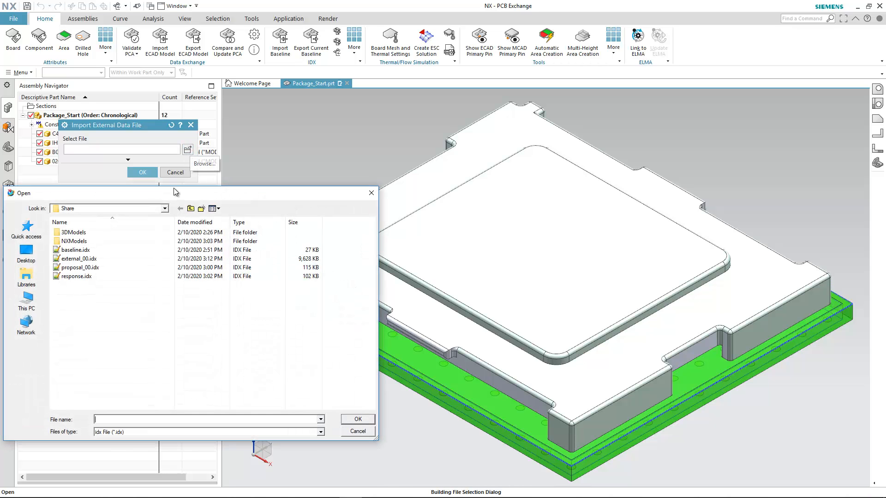
double_click(78, 259)
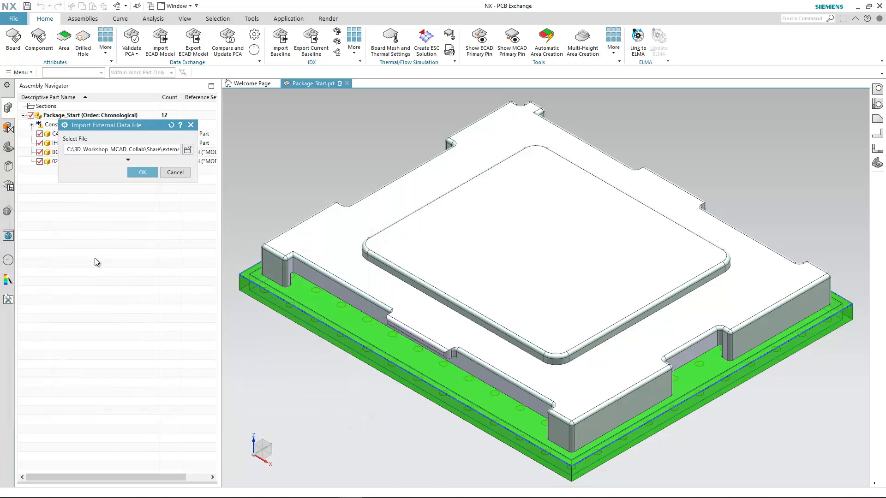
click(143, 173)
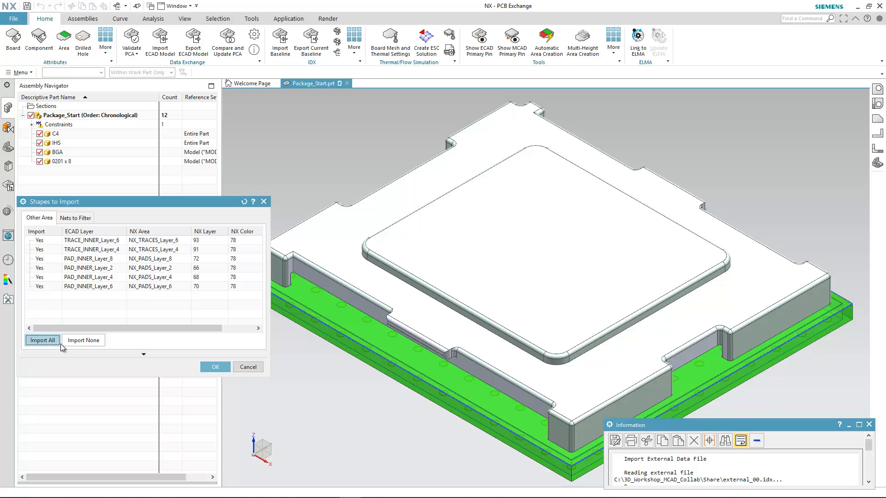
click(215, 368)
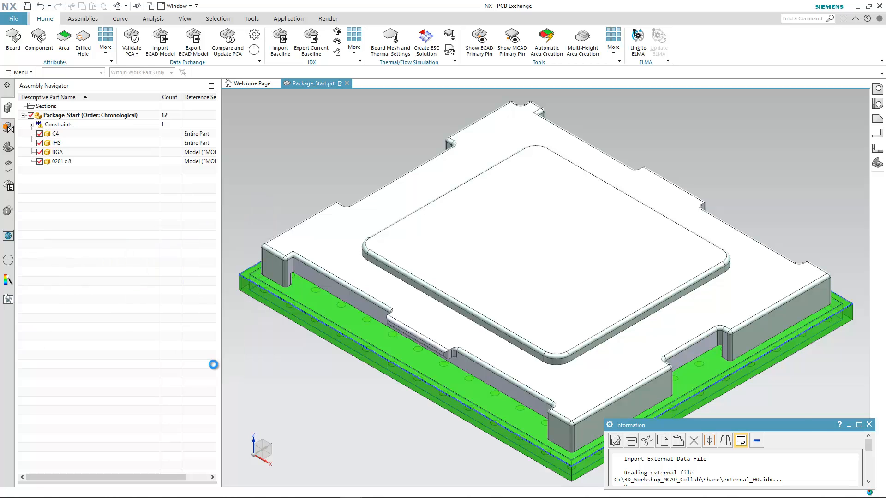
click(869, 425)
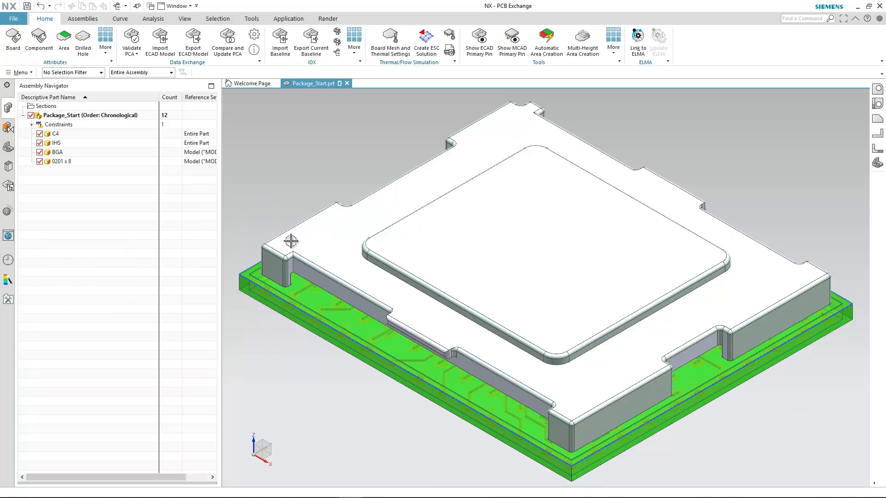
Inspect the imported traces and pads from below and above, temporarily hiding the IHS part for the view from above.
click(879, 89)
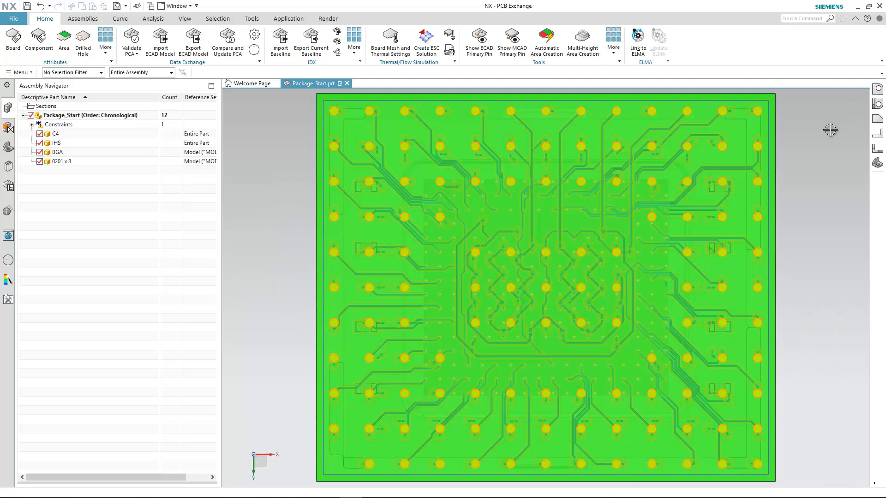
scroll(660, 232, up, 5)
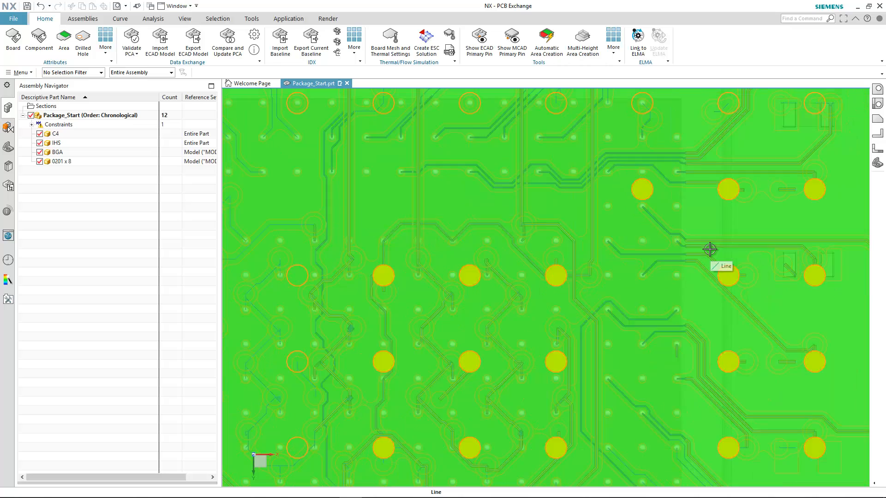
scroll(708, 249, down, 3)
click(873, 112)
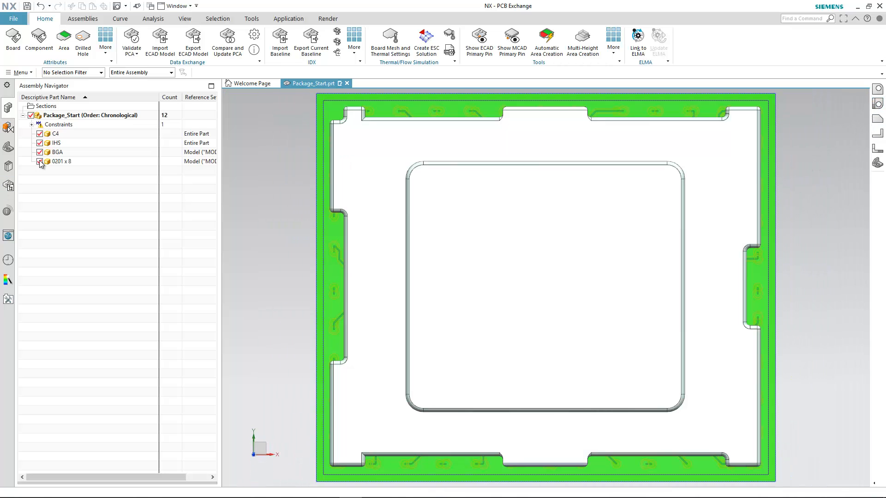
click(40, 143)
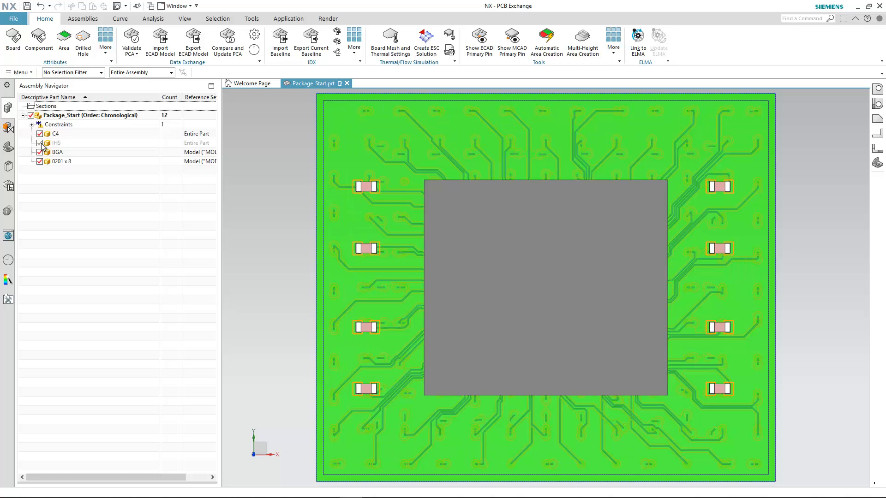
click(40, 143)
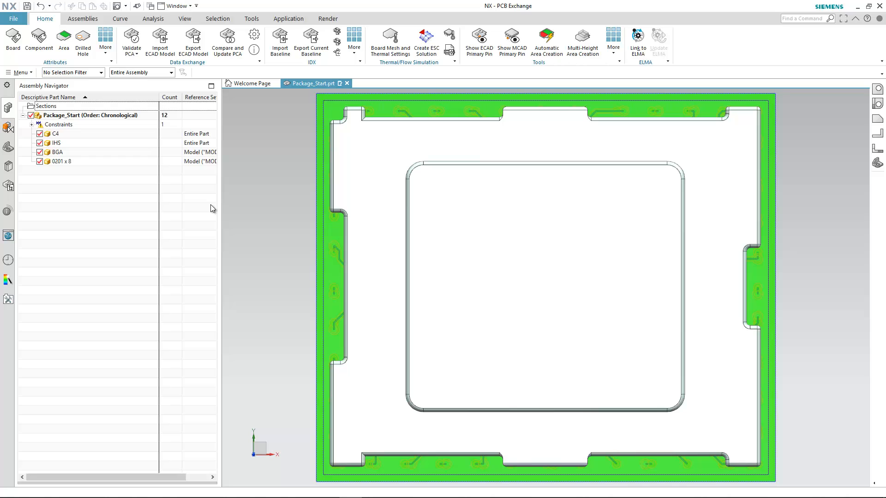